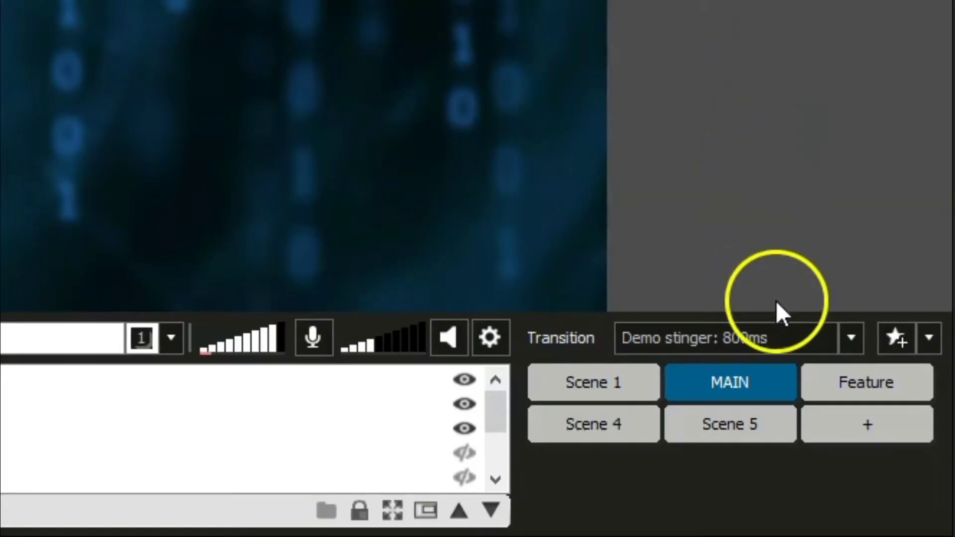
# Step: Switch the scene transition from the Demo stinger to Fade at 500 ms
pyautogui.click(852, 338)
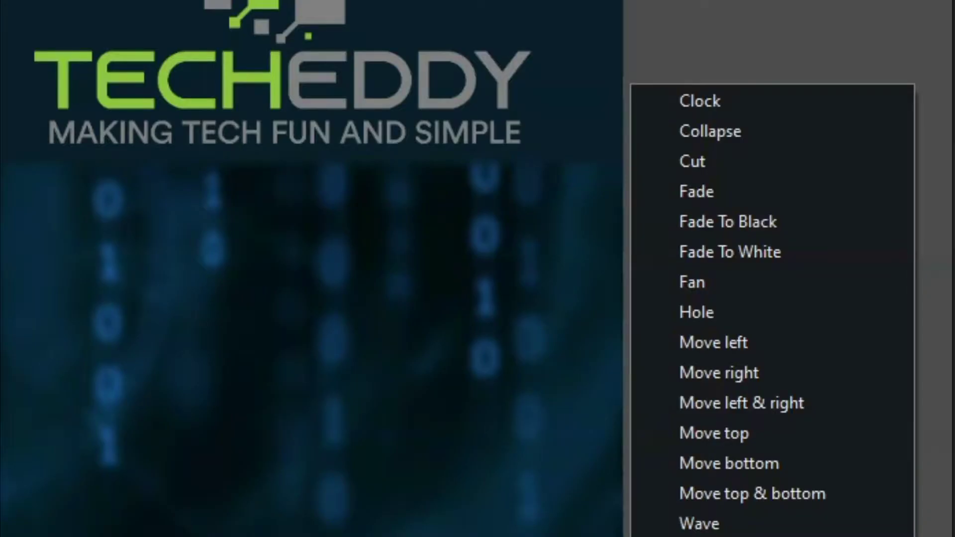
pyautogui.click(748, 191)
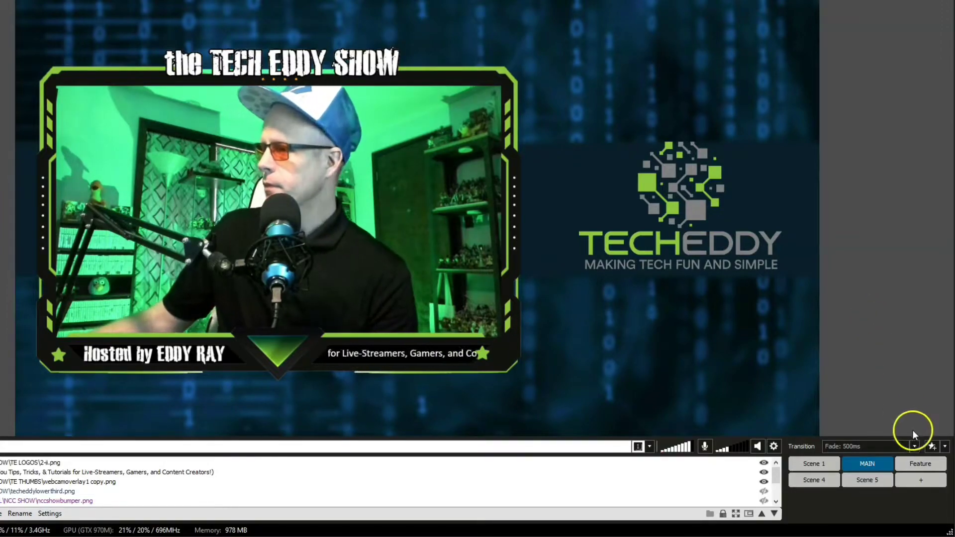
# Step: Change the scene transition from Fade to Zoom at 500 ms
pyautogui.click(915, 450)
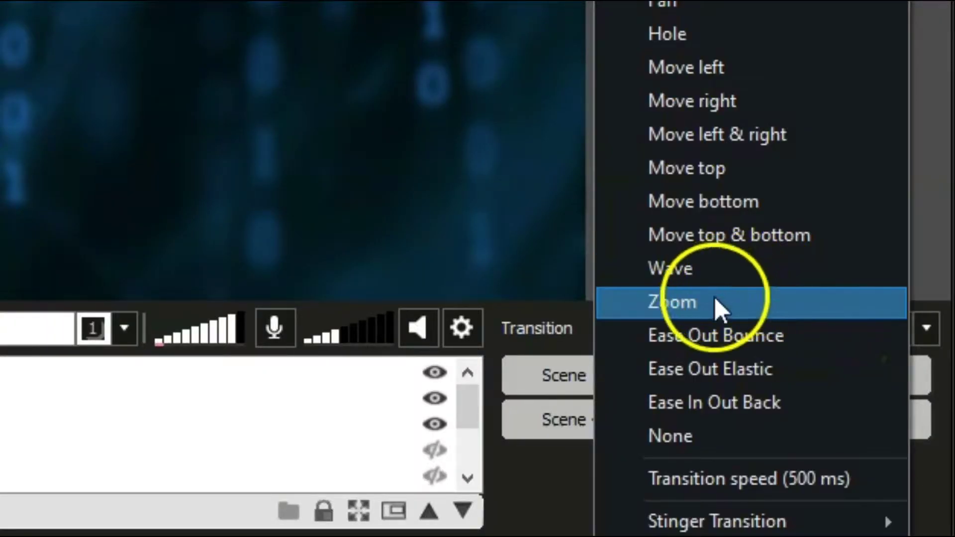
pyautogui.click(865, 437)
pyautogui.moveTo(866, 440); pyautogui.dragTo(848, 451)
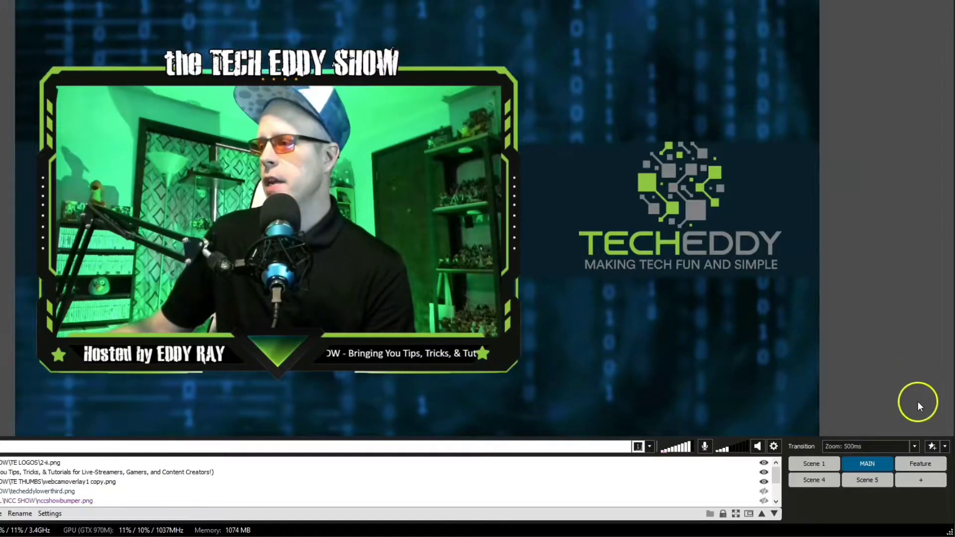
pyautogui.click(913, 445)
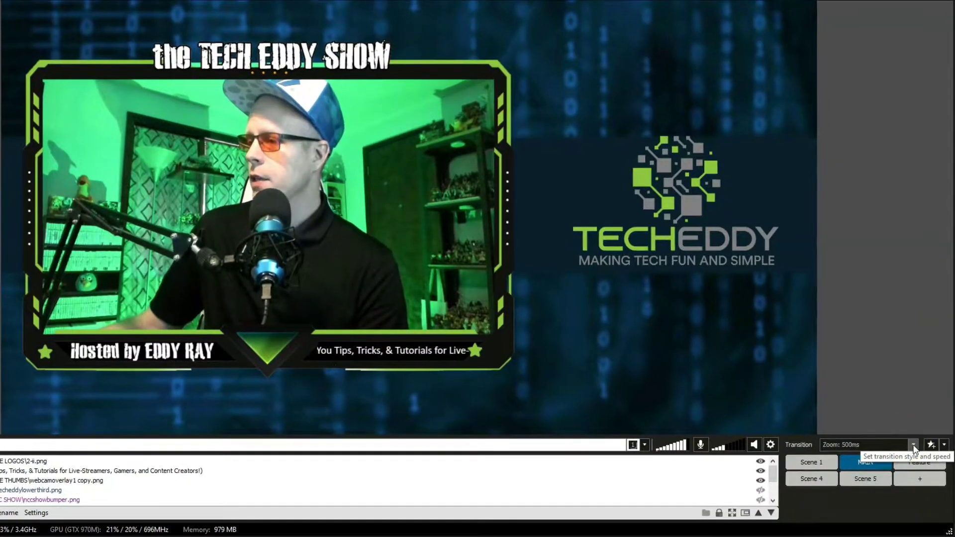
# Step: Inspect the Demo stinger's settings and close them without changes
pyautogui.click(914, 446)
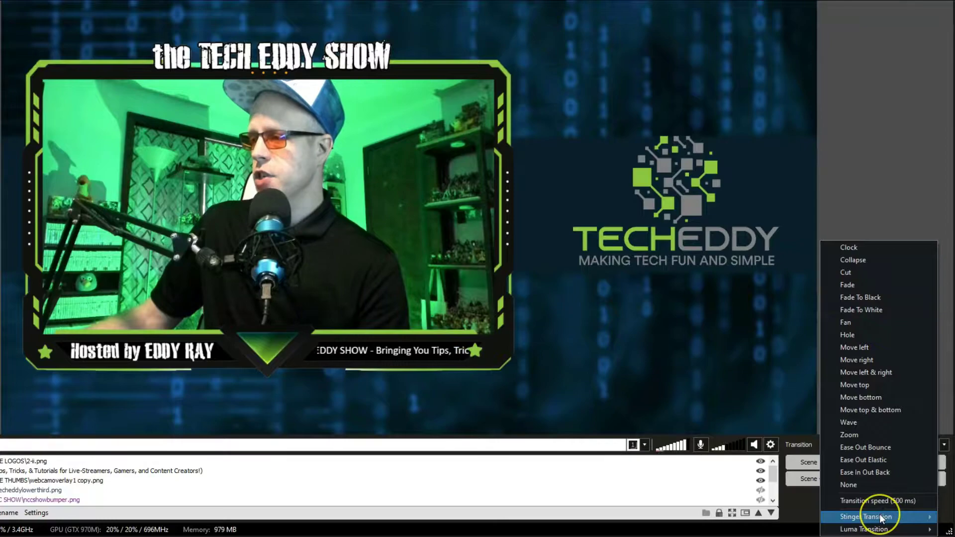
pyautogui.moveTo(880, 515)
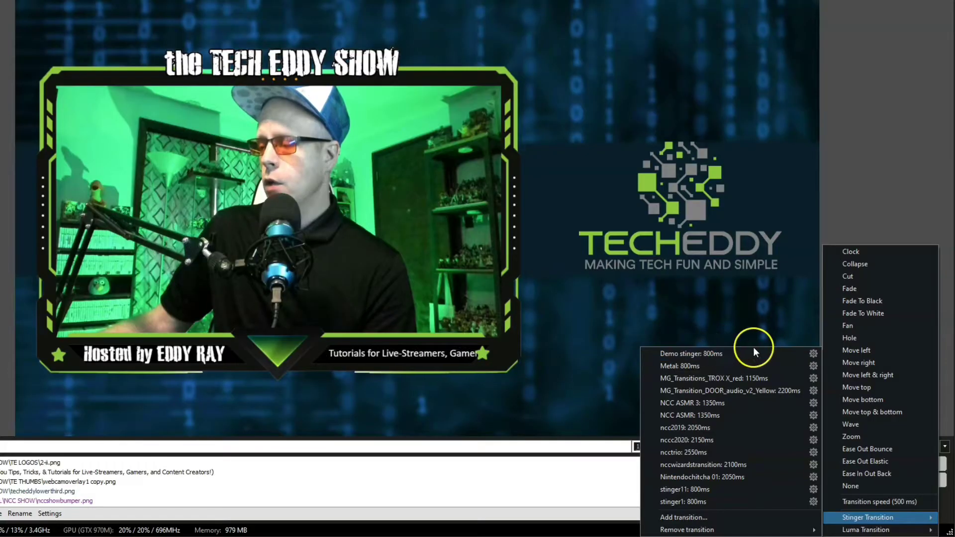
pyautogui.click(814, 353)
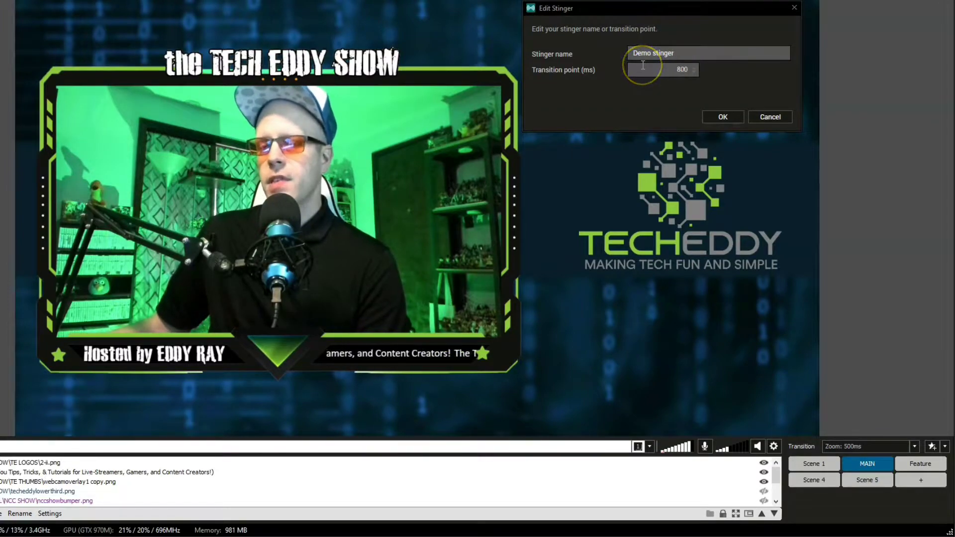
pyautogui.click(723, 117)
# Step: Make the Demo stinger at 800 ms the scene transition instead of Zoom
pyautogui.click(914, 447)
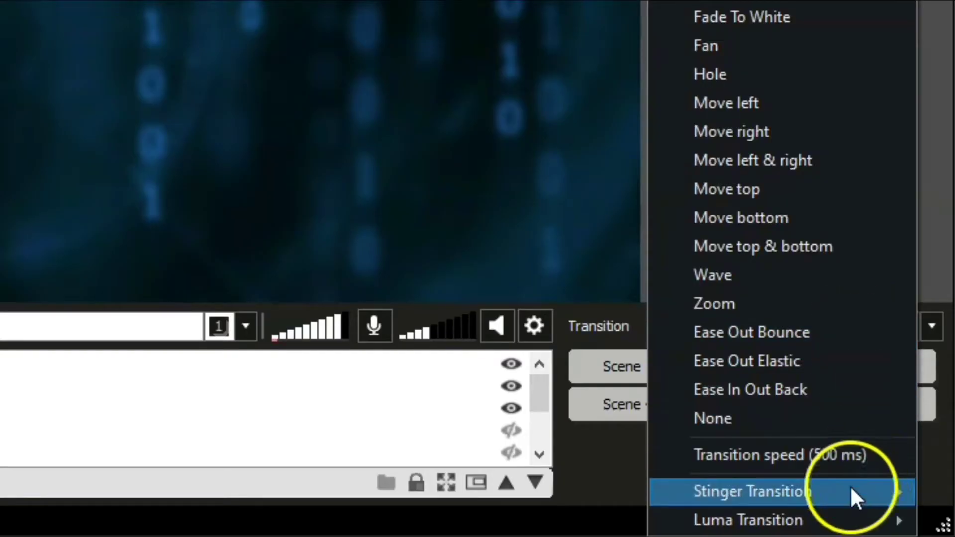
pyautogui.moveTo(852, 491)
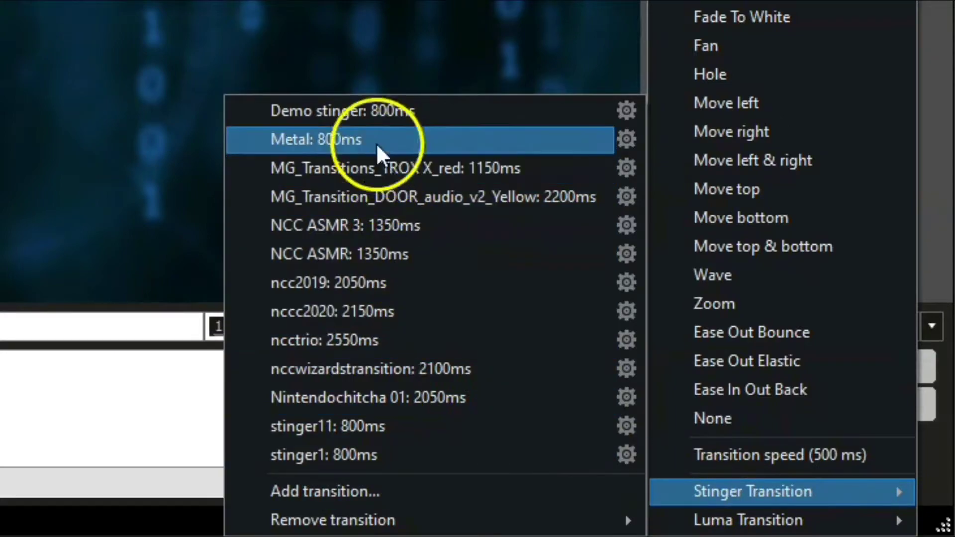
pyautogui.click(380, 113)
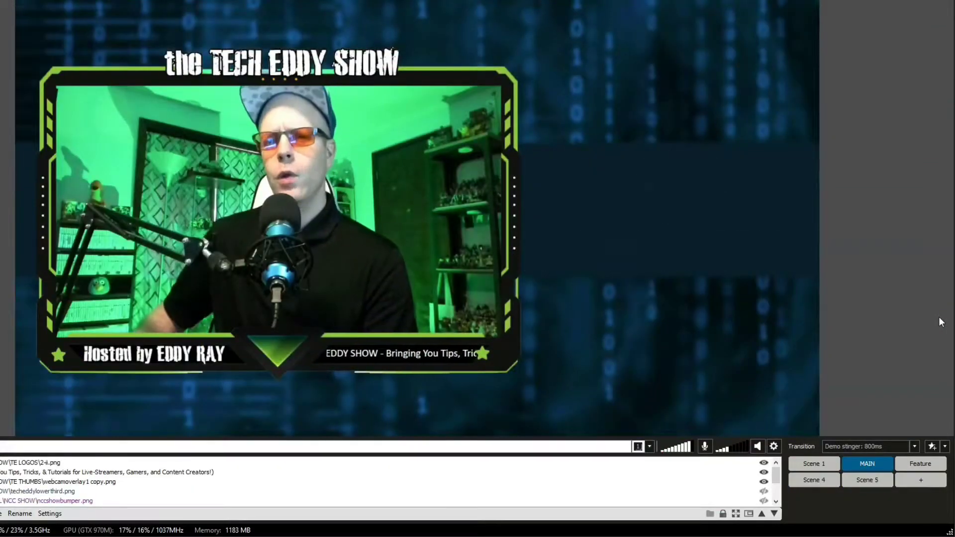
# Step: Set the scene transition to None so scene switches cut instantly
pyautogui.click(939, 329)
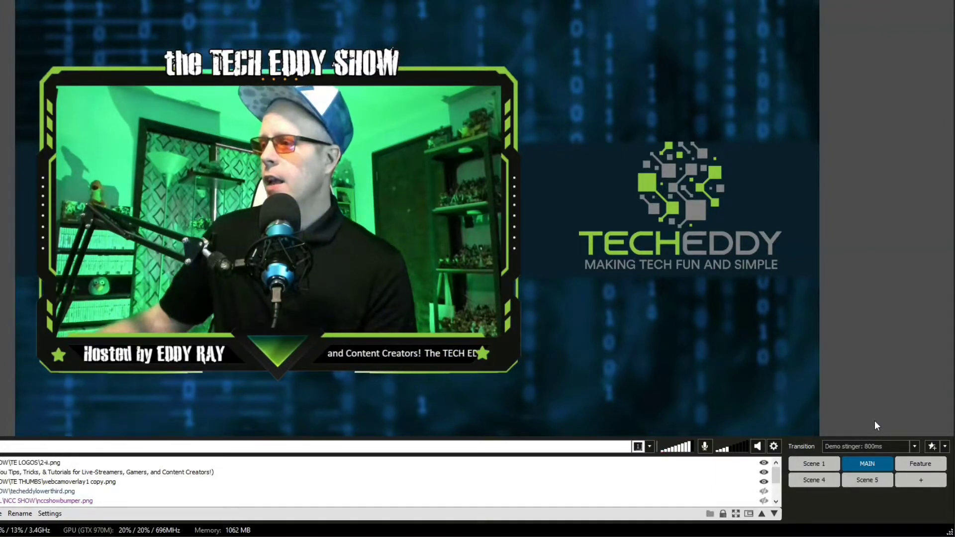
pyautogui.click(914, 446)
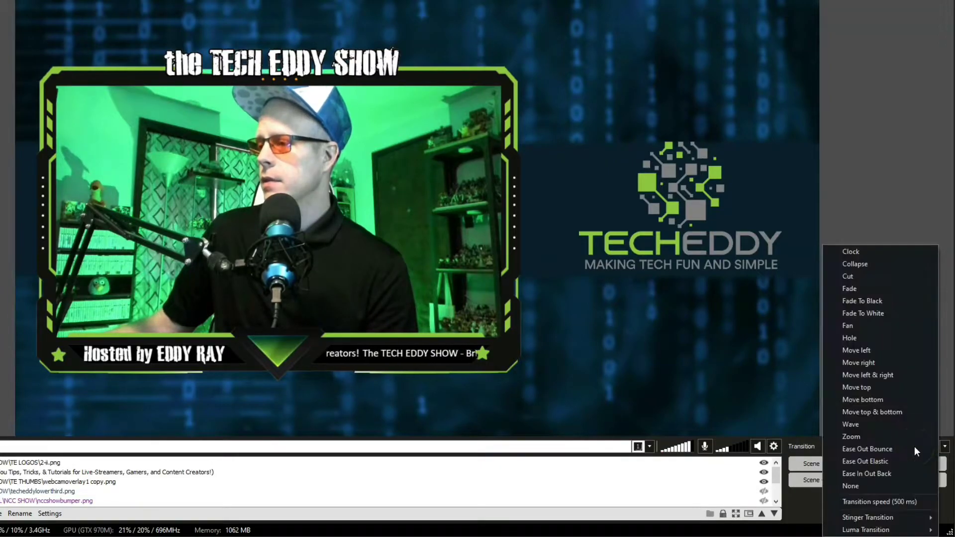
pyautogui.click(883, 488)
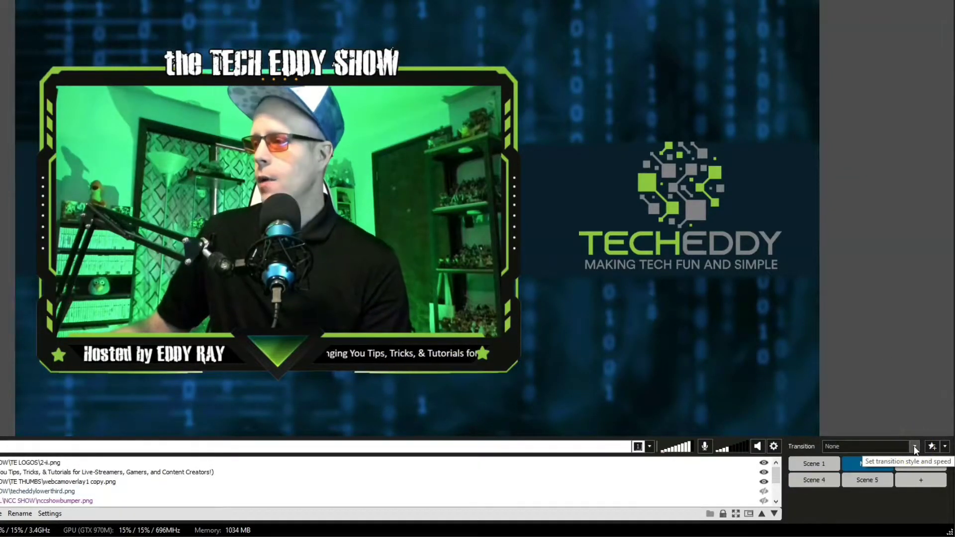
# Step: Start a new stinger transition with VIDDYOZE-Flat Transition.mov as its source video
pyautogui.click(914, 448)
pyautogui.click(916, 455)
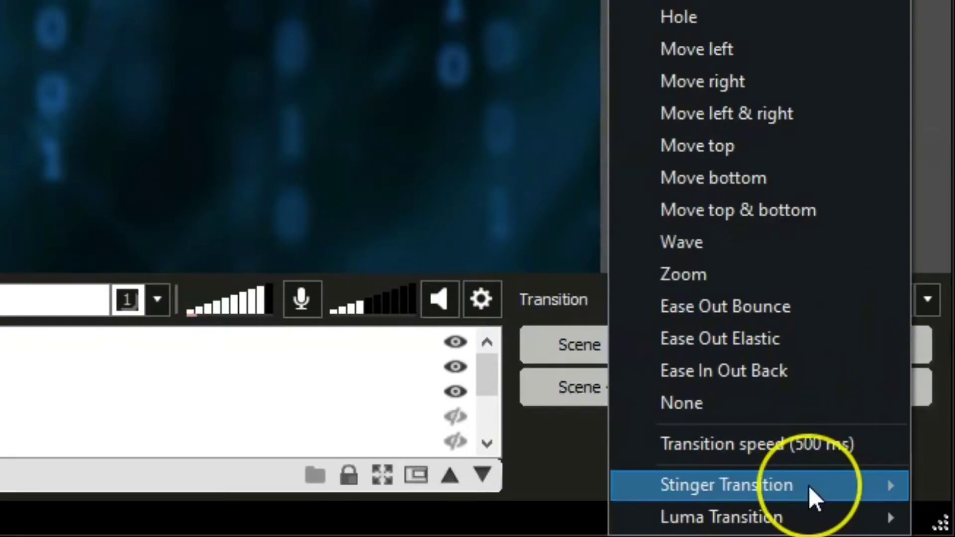
pyautogui.moveTo(811, 493)
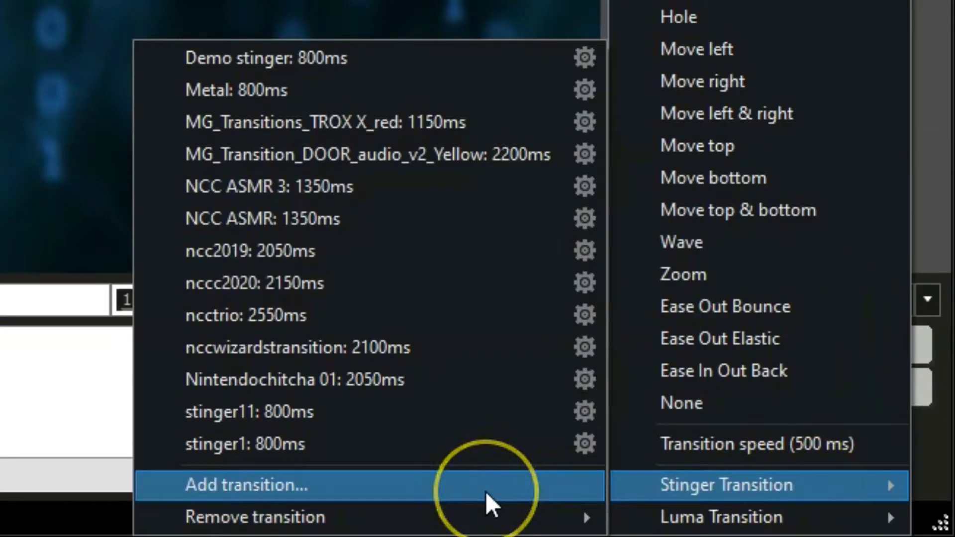
pyautogui.click(486, 492)
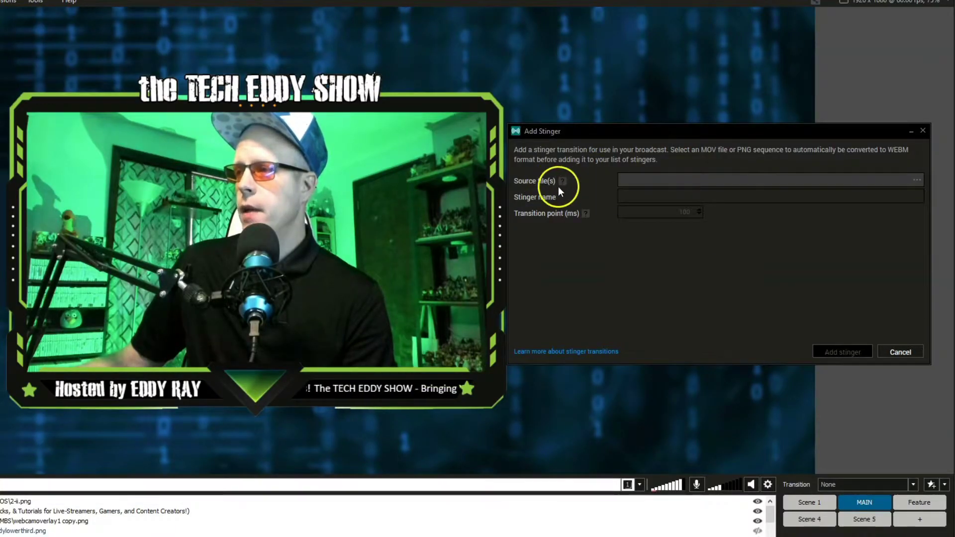
pyautogui.moveTo(562, 182)
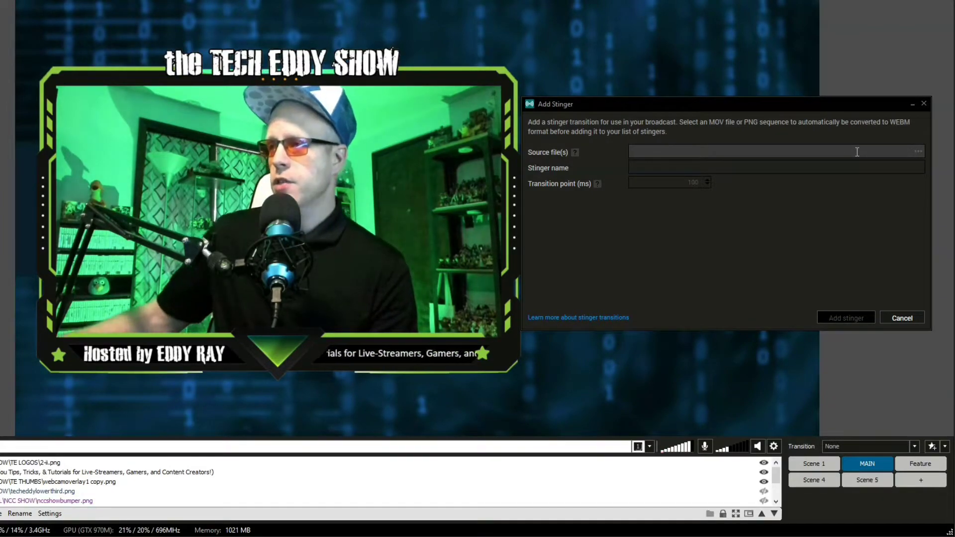
pyautogui.click(918, 152)
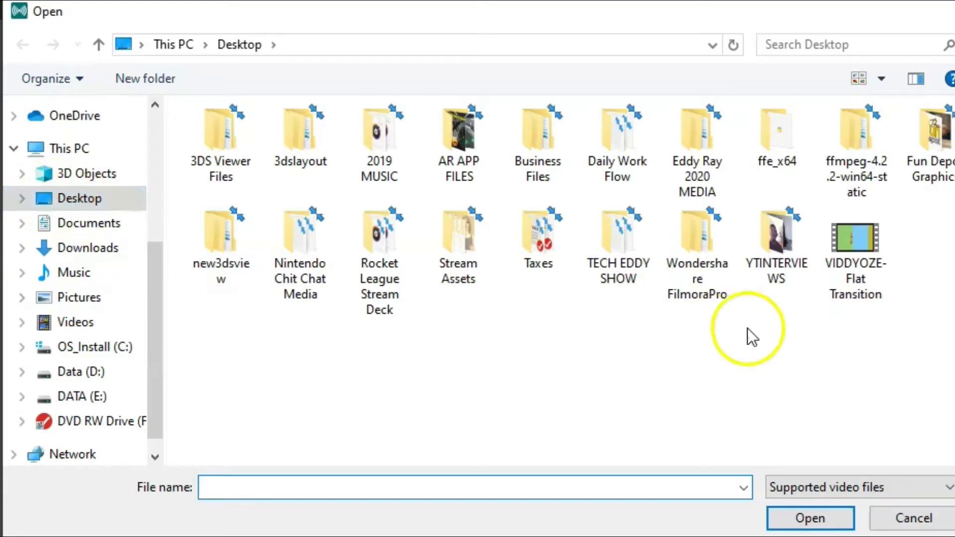
pyautogui.click(347, 116)
pyautogui.click(804, 519)
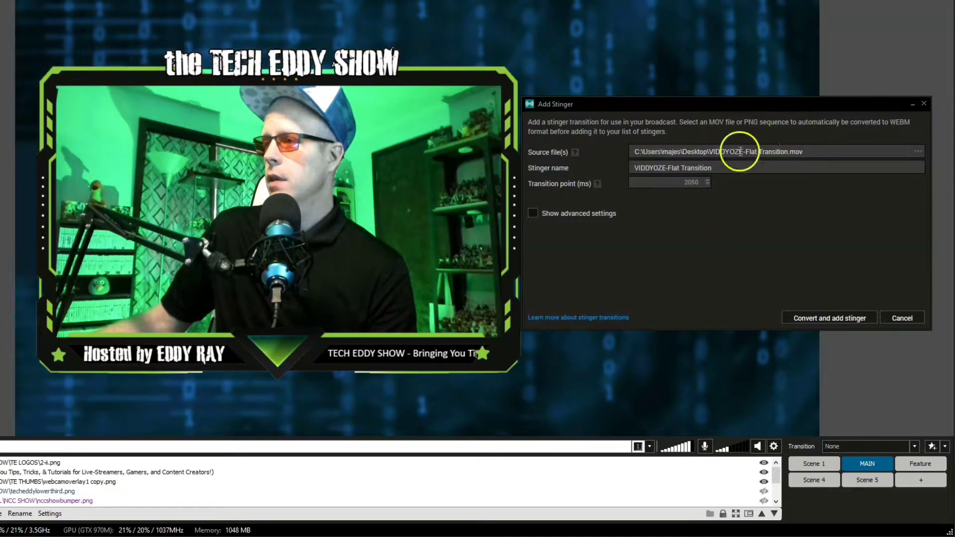
# Step: Name the stinger Animal Crossing BWA and convert it with a 2050 ms transition point
pyautogui.press('BackSpace')
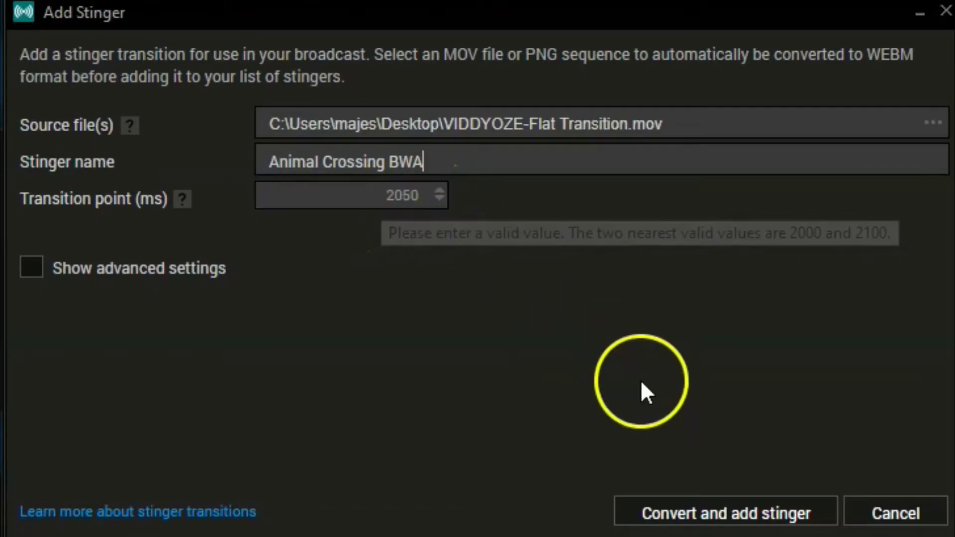
pyautogui.click(721, 514)
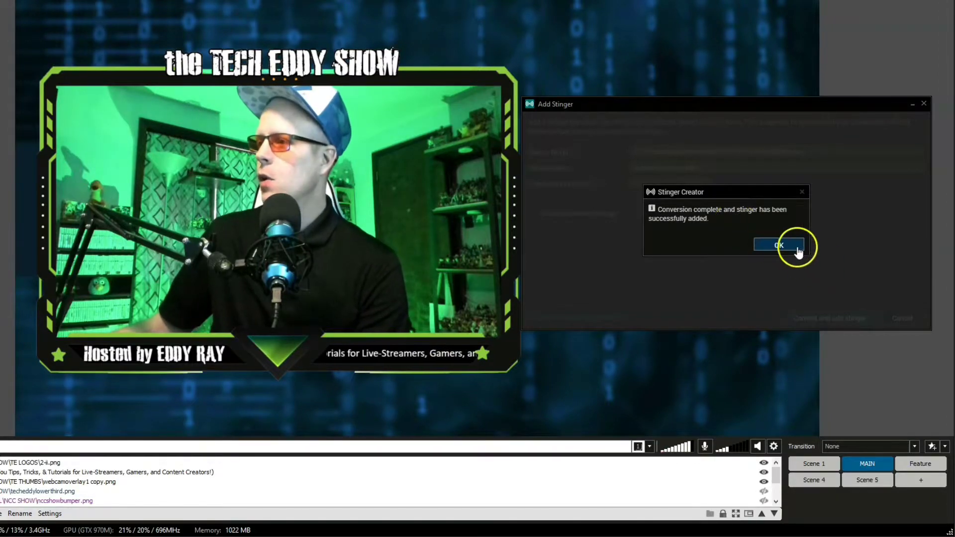
pyautogui.click(796, 249)
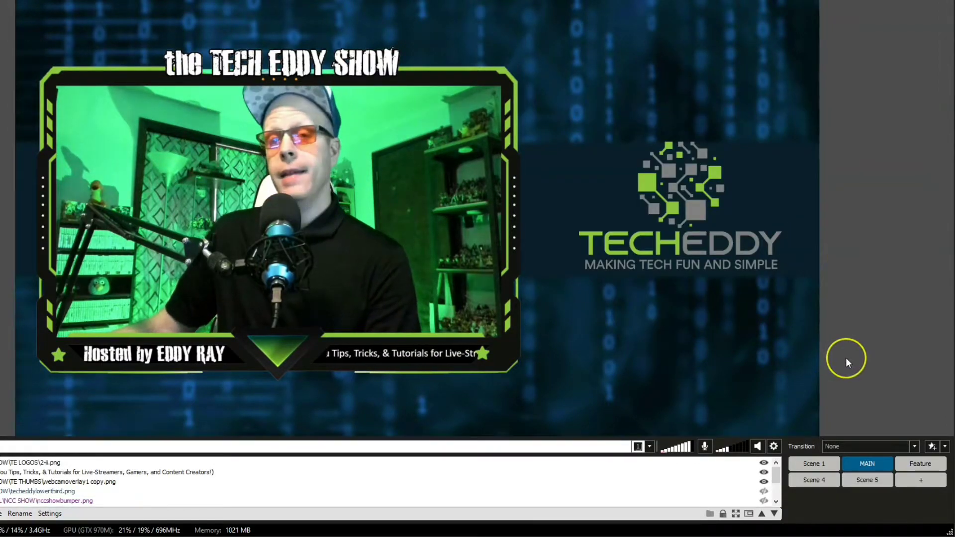
# Step: Open the Animal Crossing BWA stinger's edit settings and move the dialog to the right
pyautogui.click(915, 446)
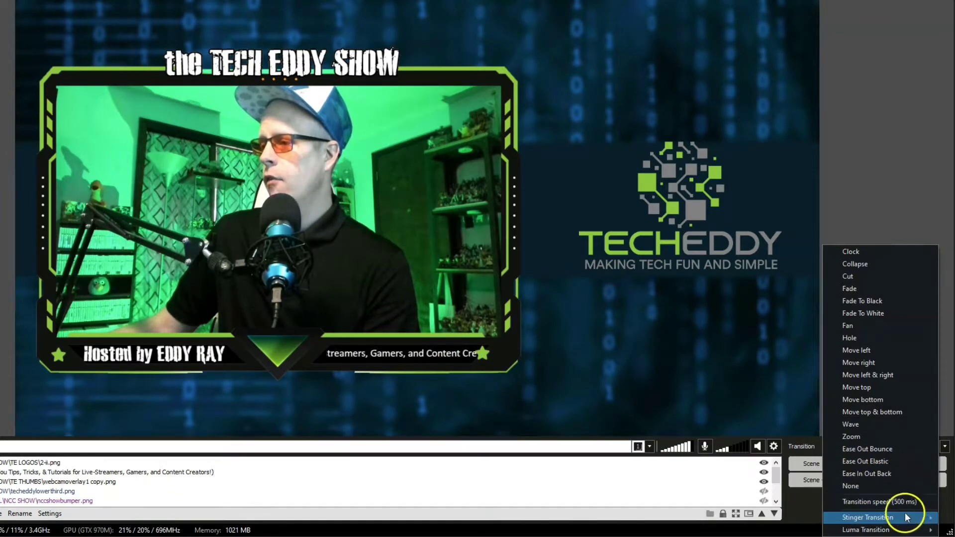
pyautogui.moveTo(903, 517)
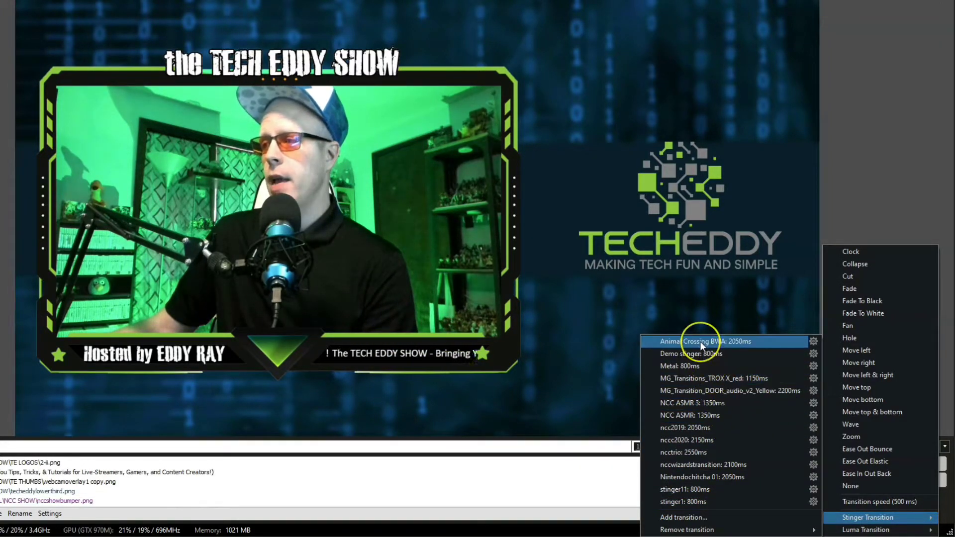
pyautogui.click(813, 341)
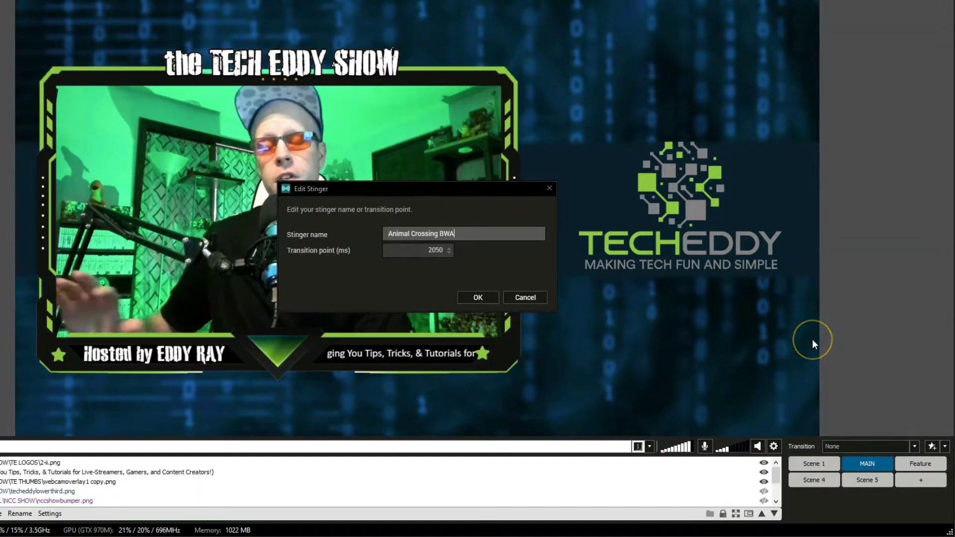
pyautogui.click(822, 338)
pyautogui.moveTo(411, 190); pyautogui.dragTo(588, 188)
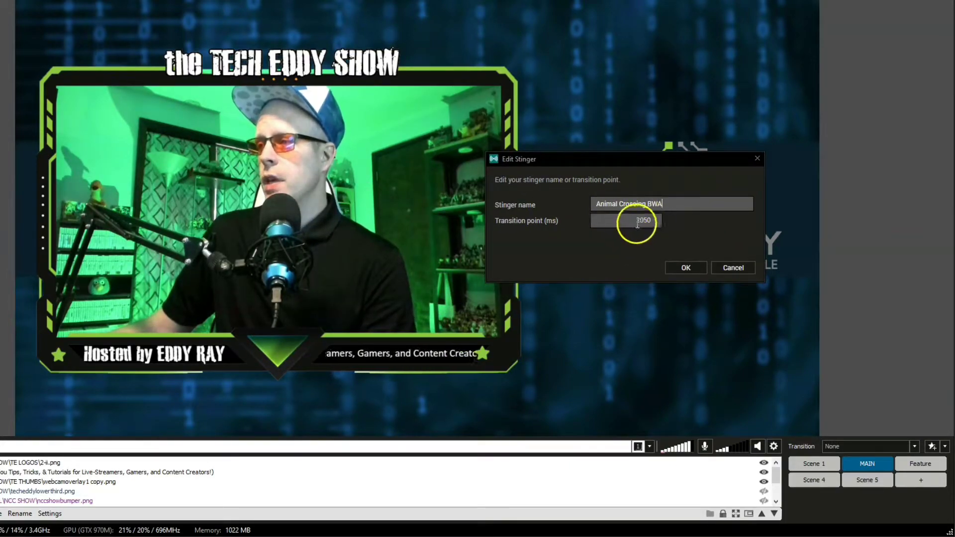
pyautogui.click(670, 213)
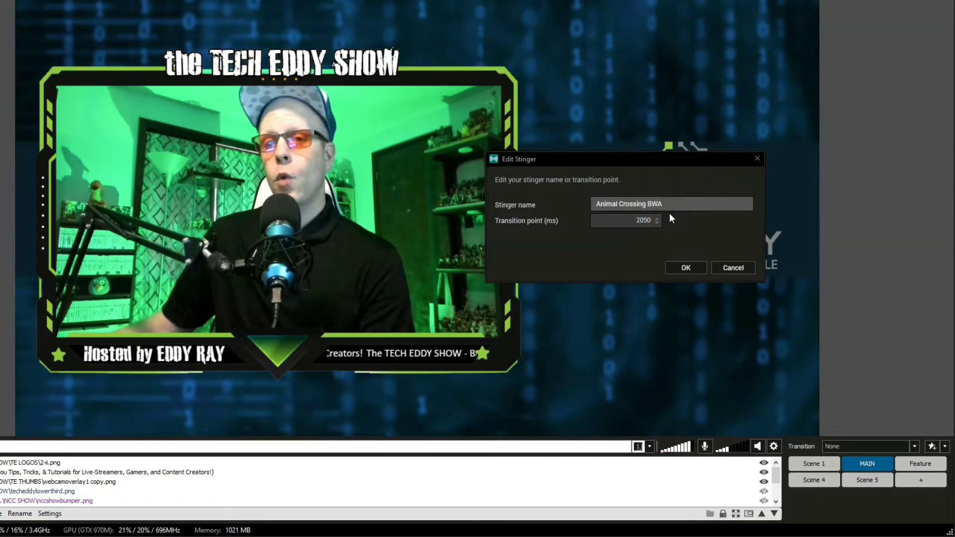
# Step: Confirm the stinger settings and select Animal Crossing BWA at 2050 ms as the transition
pyautogui.click(682, 268)
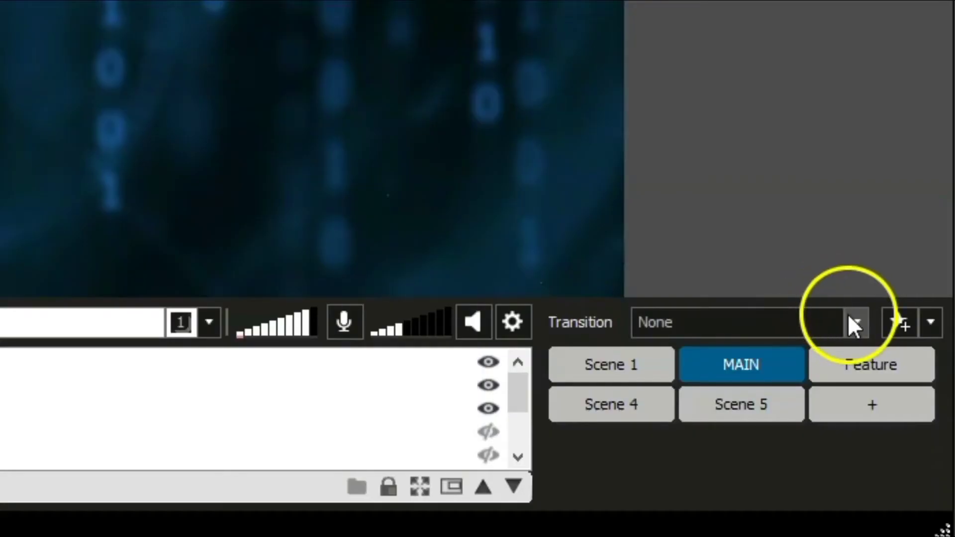
pyautogui.click(914, 447)
pyautogui.moveTo(804, 509)
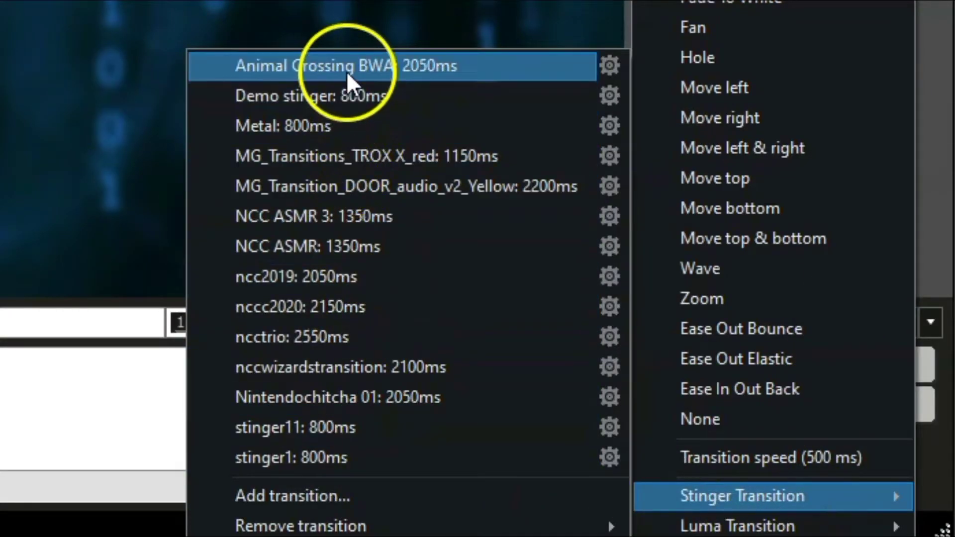
pyautogui.click(348, 73)
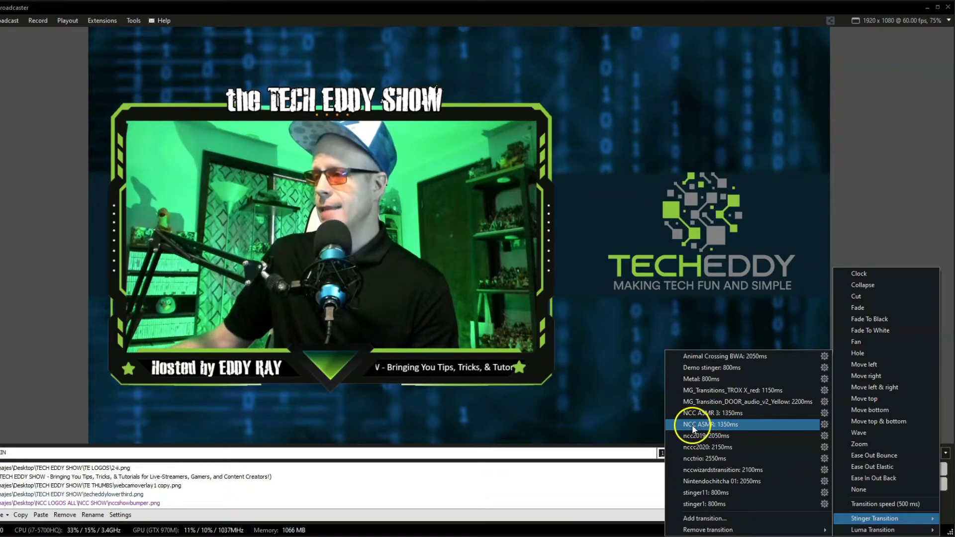
# Step: Select the NCC ASMR stinger at 1350 ms as the scene transition
pyautogui.click(728, 426)
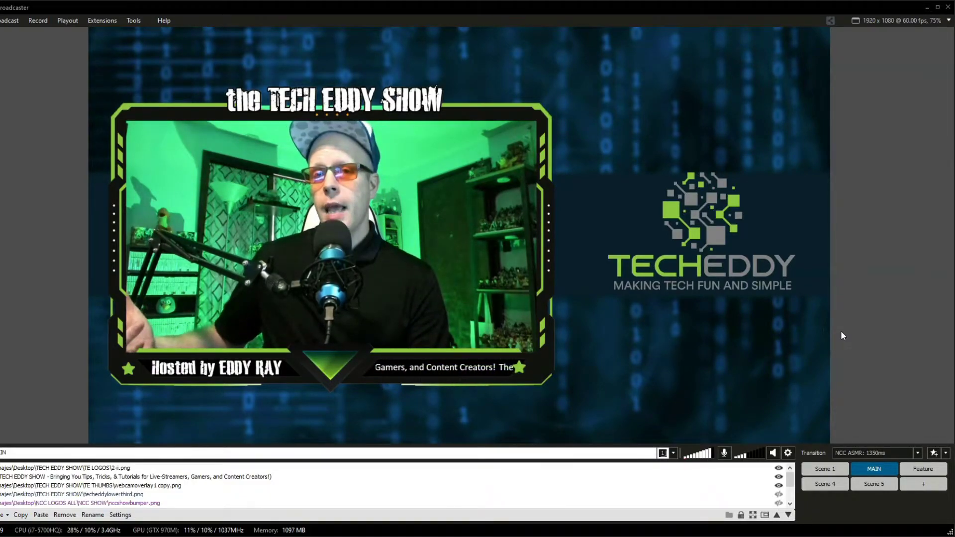
pyautogui.click(918, 453)
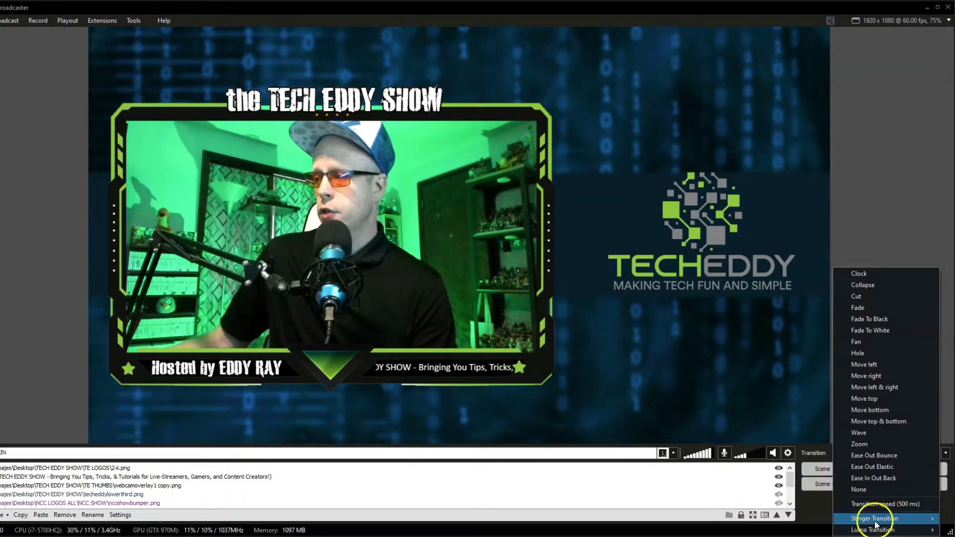
pyautogui.moveTo(875, 521)
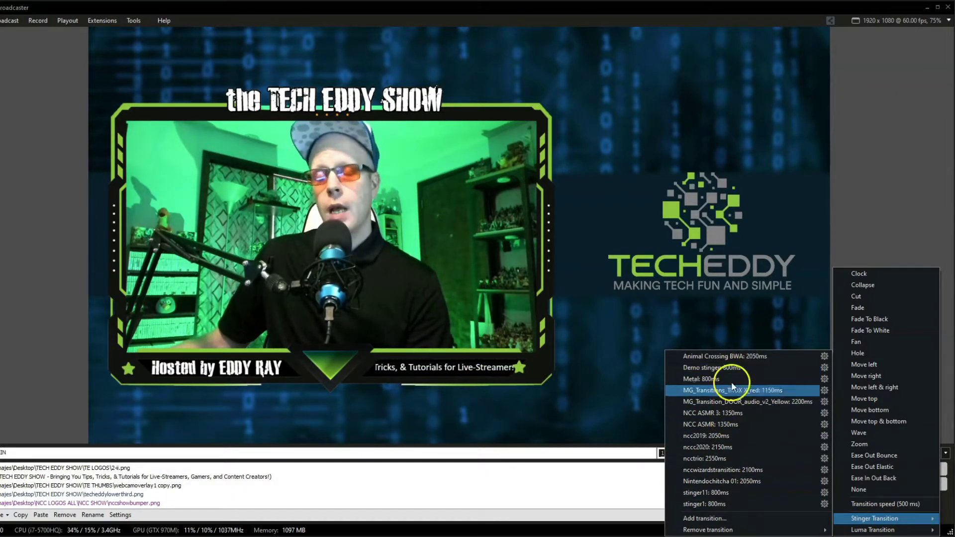
pyautogui.click(870, 205)
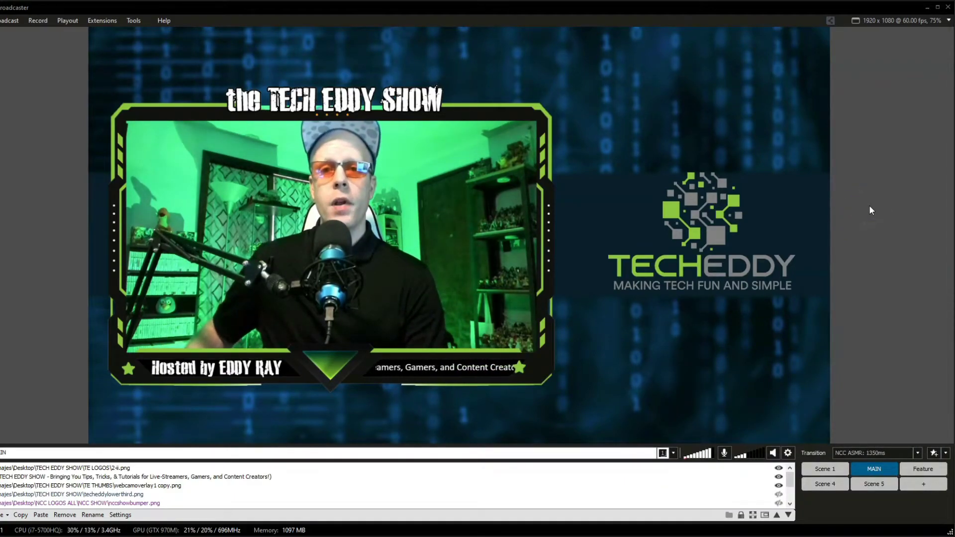
pyautogui.hotkey('ctrl', '4')
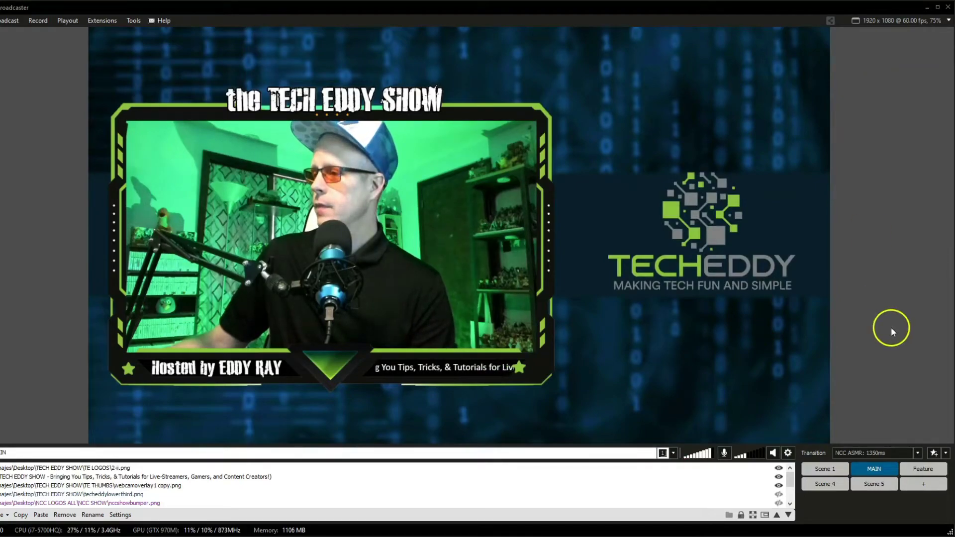
# Step: Switch the scene transition to the MG_Transitions_TROX X_red stinger at 1150 ms
pyautogui.click(915, 453)
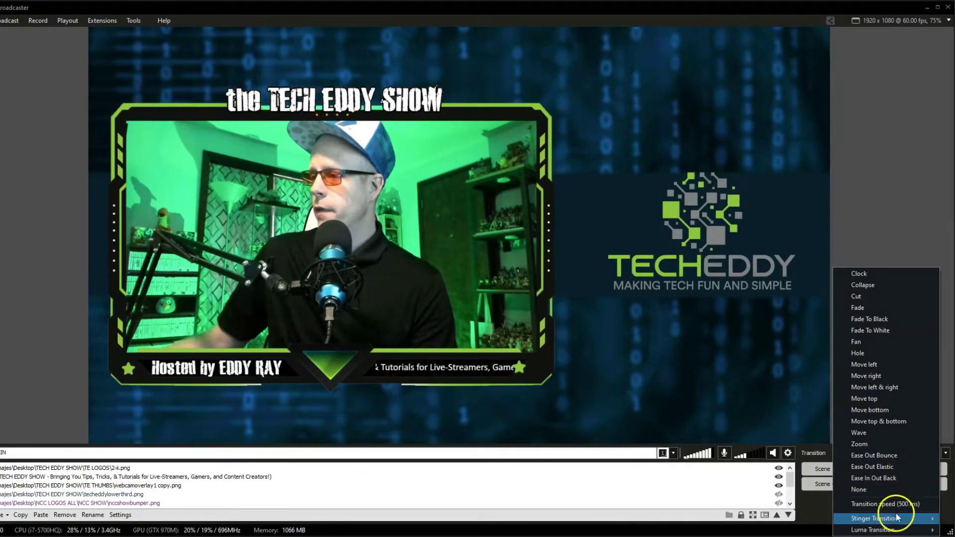
pyautogui.moveTo(895, 521)
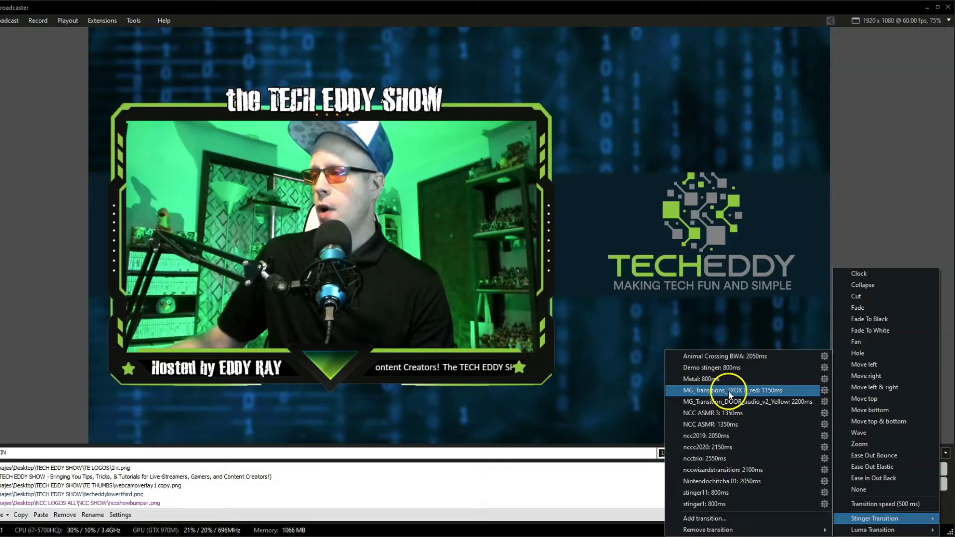
pyautogui.click(730, 395)
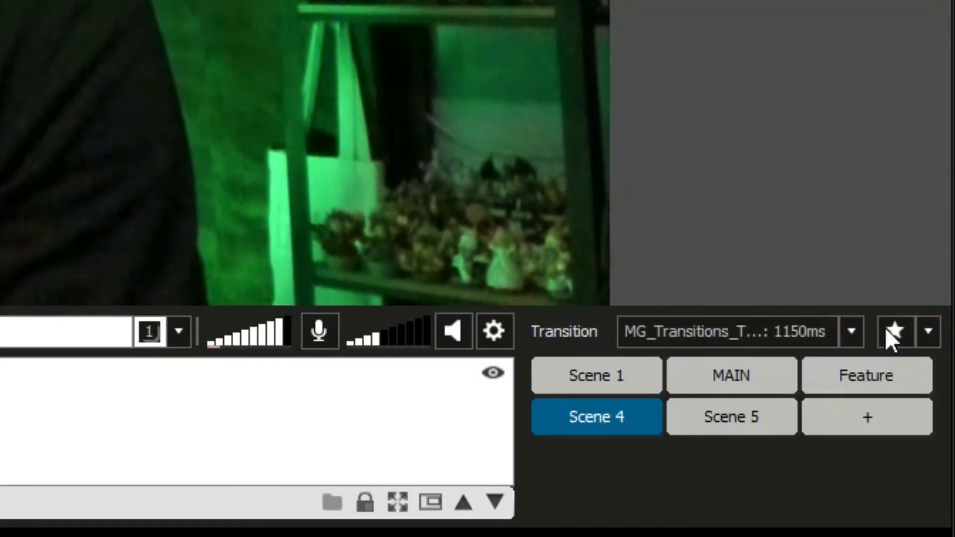
# Step: Remove MG_Transitions_TROX X_red from the favourite transitions, leaving only nccc2020 at 2150 ms
pyautogui.click(925, 333)
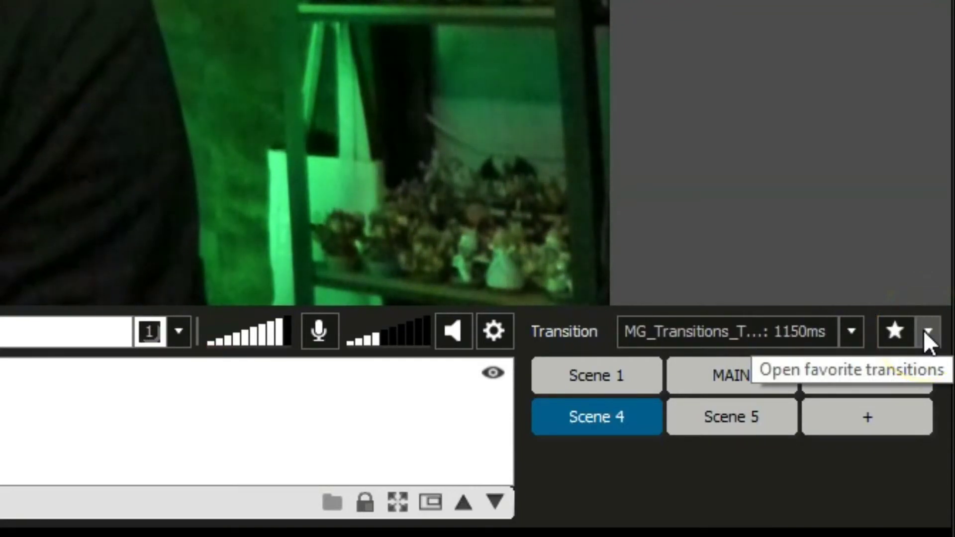
pyautogui.click(825, 366)
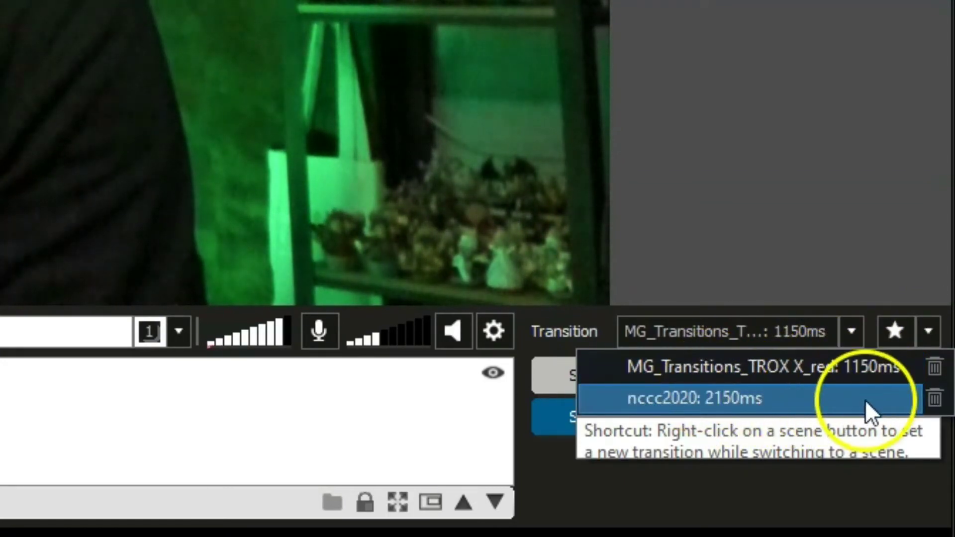
pyautogui.click(933, 369)
pyautogui.click(928, 333)
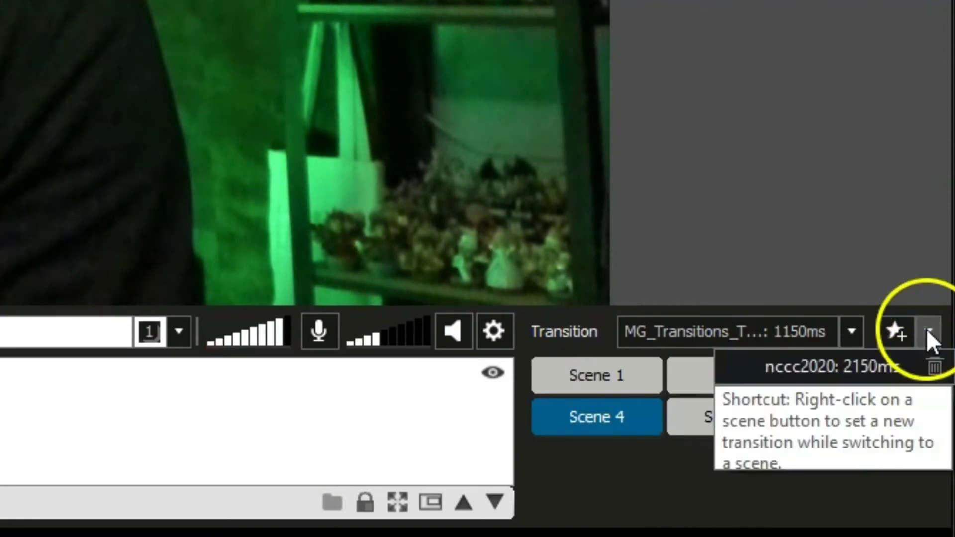
pyautogui.click(932, 366)
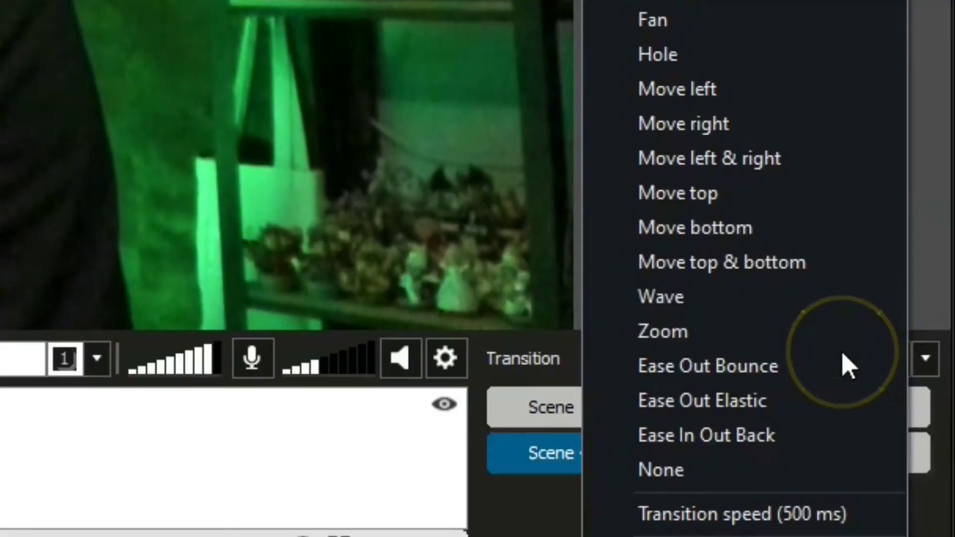
# Step: Open the Transition speed options from XSplit's Transition menu
pyautogui.click(761, 514)
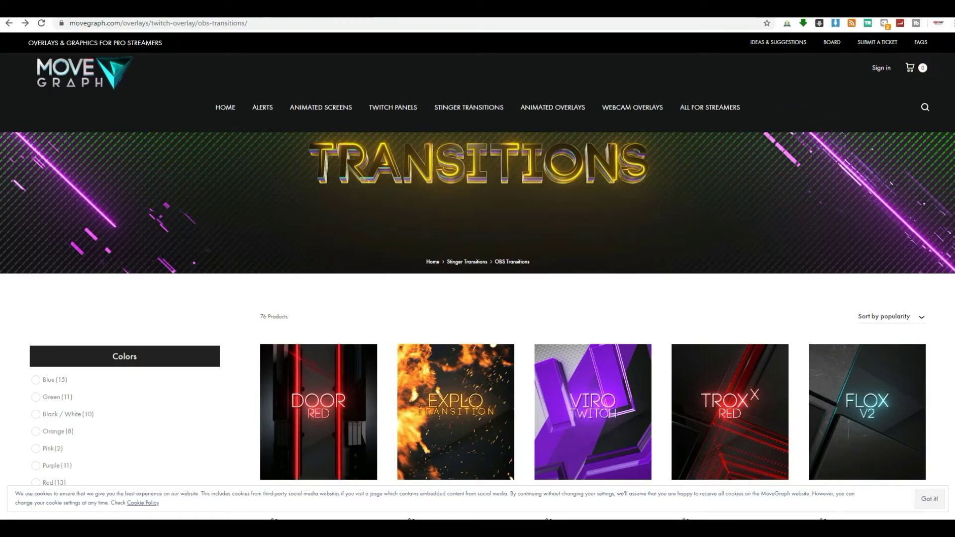
# Step: Browse the grid of $9 stinger transitions like Flox Green, TROX XBlue and CASS BlackBlue
pyautogui.scroll(-2, 478, 276)
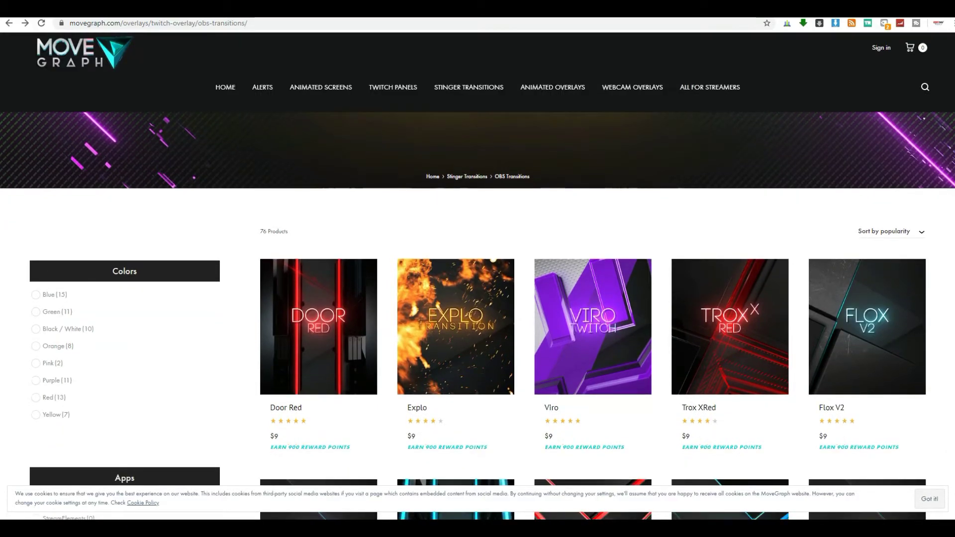
pyautogui.scroll(-1, 477, 299)
pyautogui.scroll(-1, 477, 269)
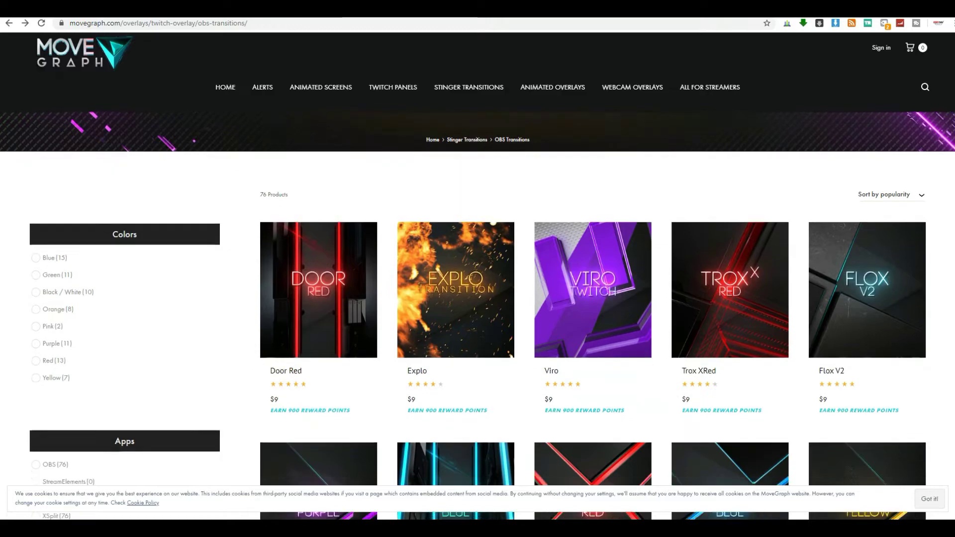
pyautogui.scroll(-1, 477, 269)
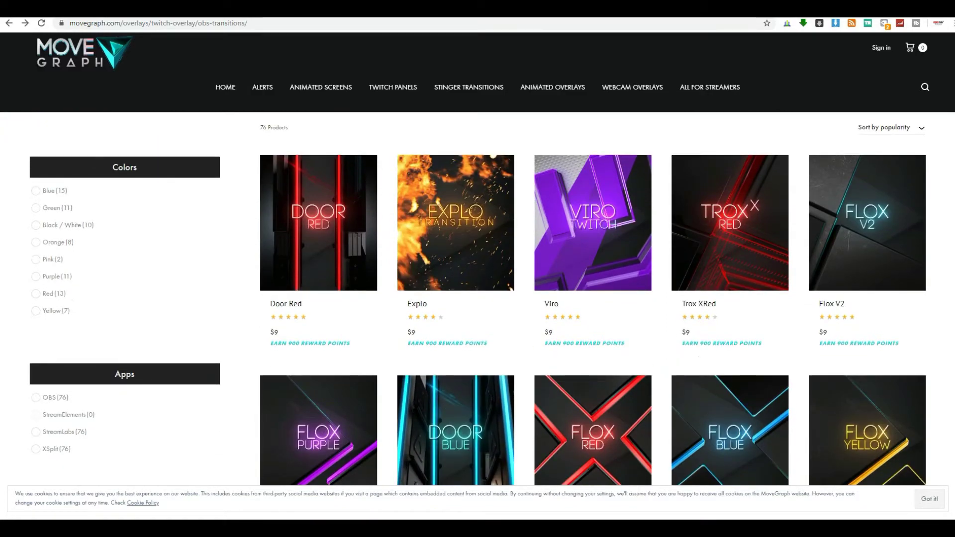
pyautogui.scroll(-1, 477, 269)
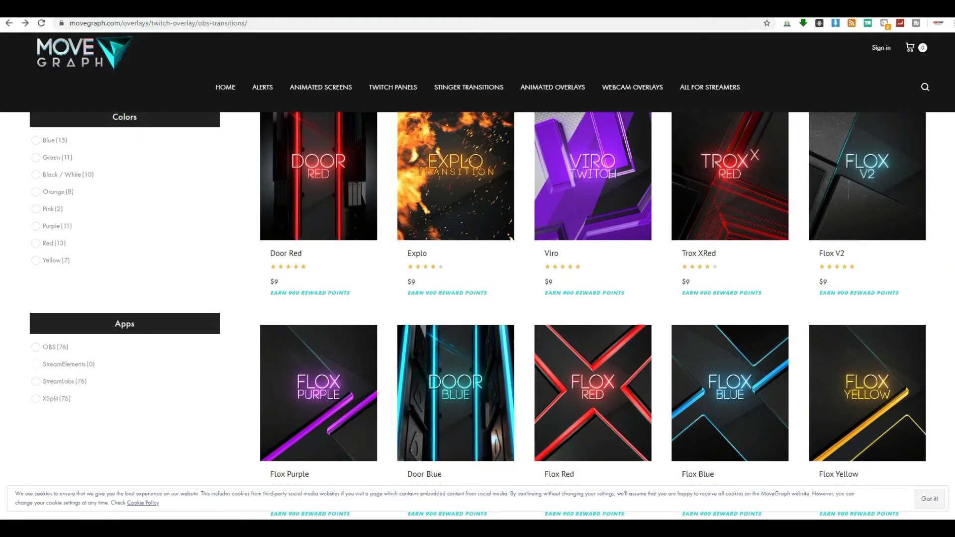
pyautogui.scroll(1, 478, 269)
pyautogui.moveTo(336, 219)
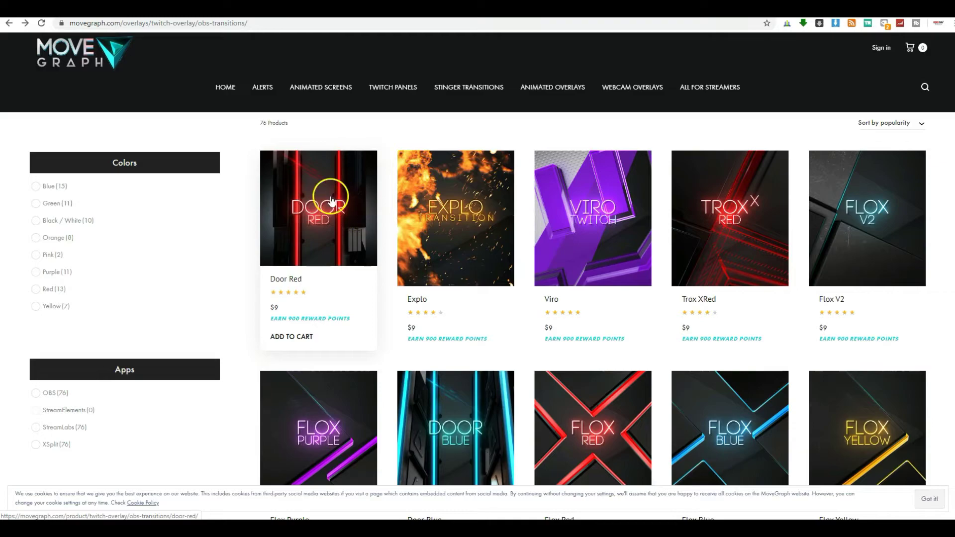
pyautogui.moveTo(735, 197)
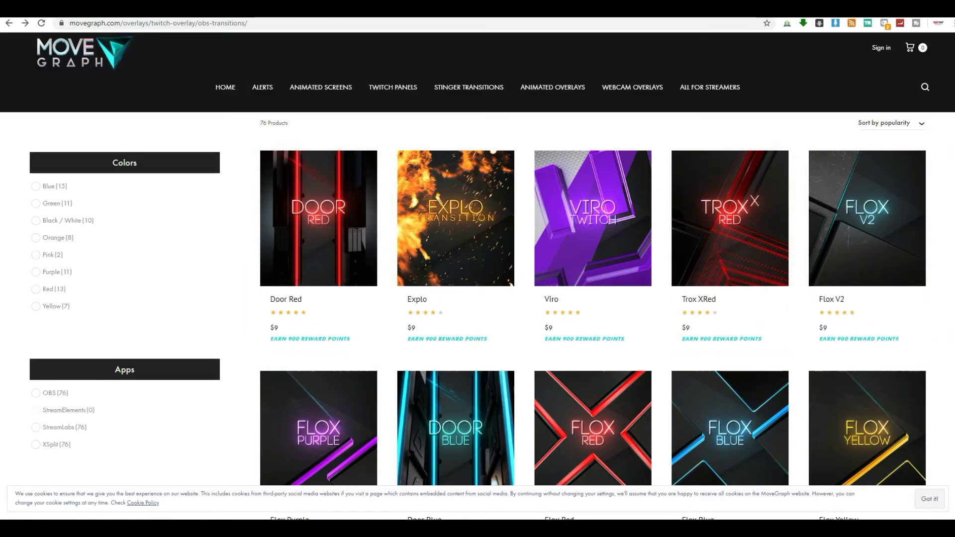
pyautogui.scroll(-3, 478, 319)
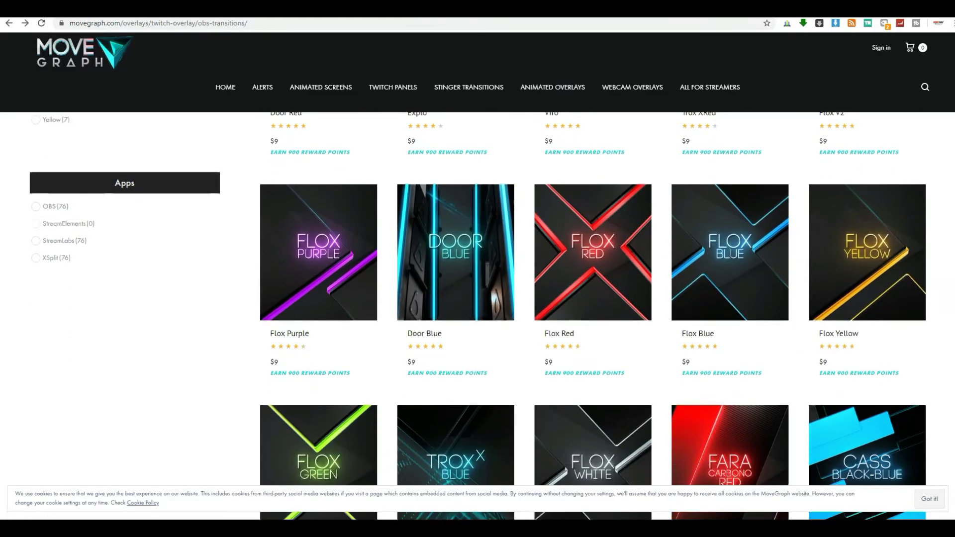
pyautogui.scroll(-2, 478, 317)
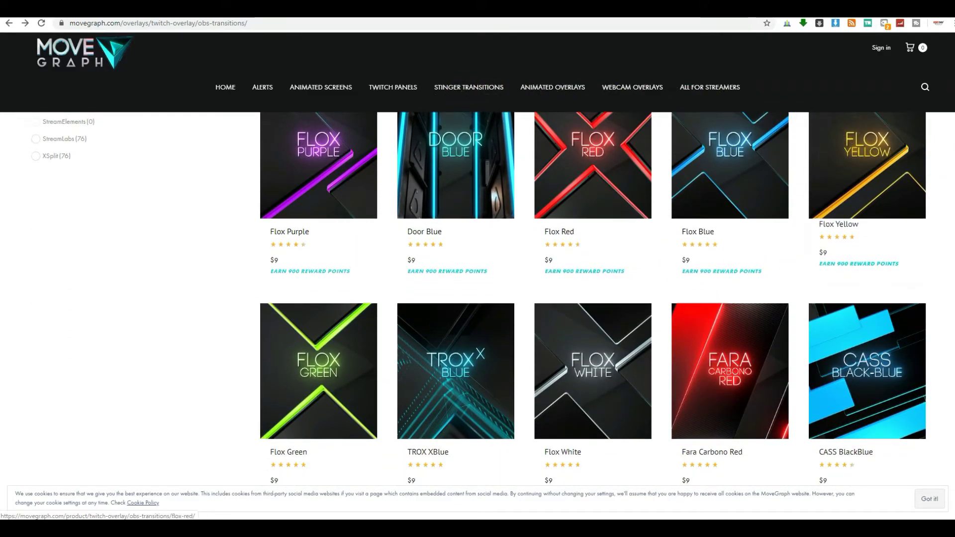
pyautogui.scroll(-4, 592, 314)
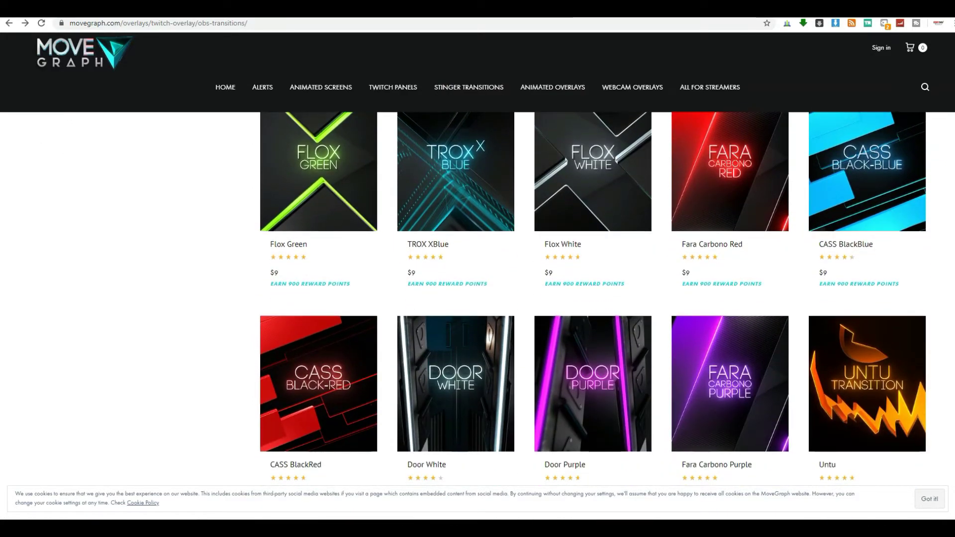
pyautogui.scroll(-3, 441, 358)
pyautogui.scroll(8, 441, 358)
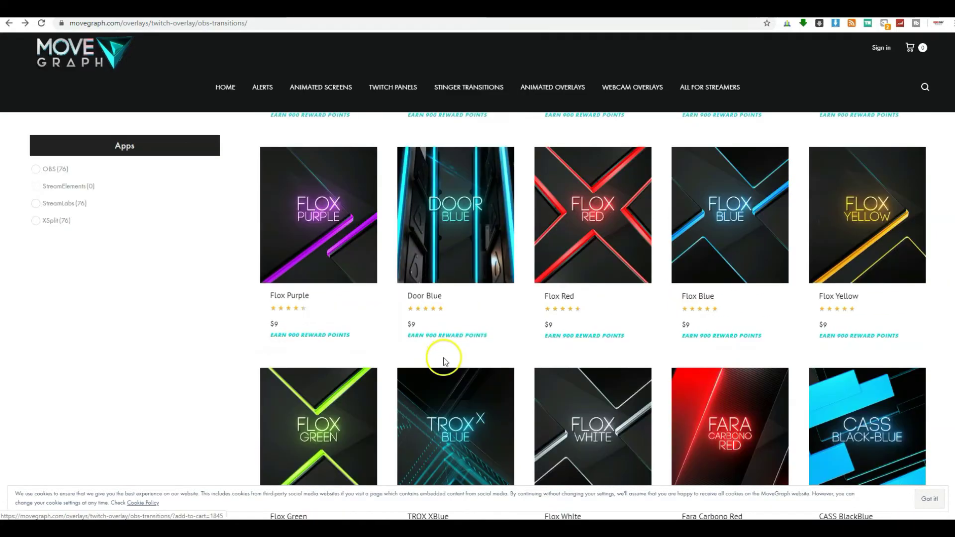
pyautogui.scroll(-2, 464, 410)
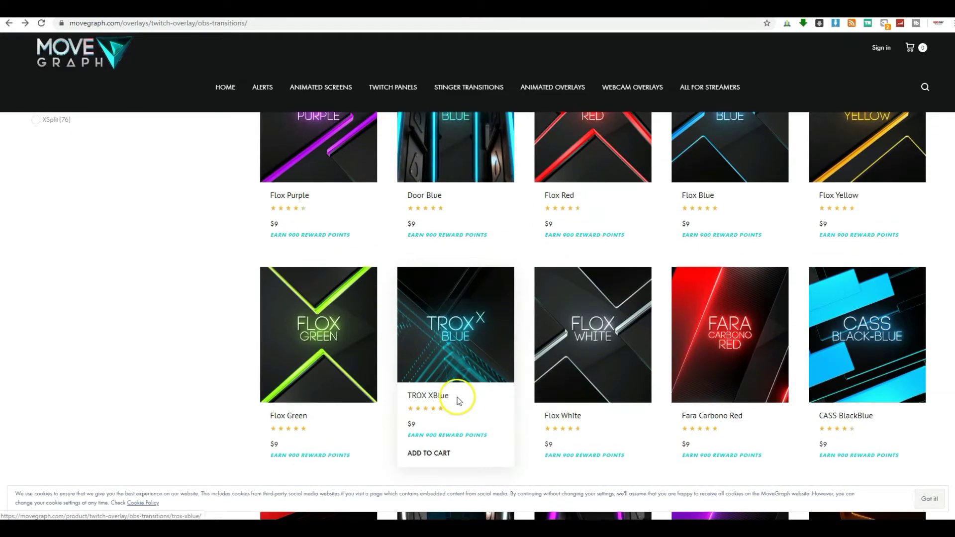
# Step: Open the TROX XBlue product page and play, then pause, its preview video
pyautogui.click(442, 333)
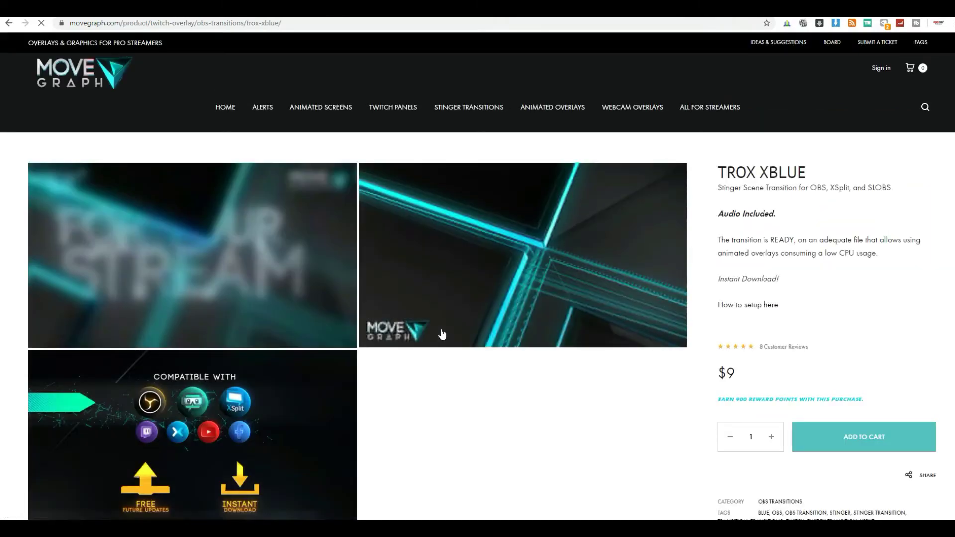
pyautogui.scroll(-1, 150, 274)
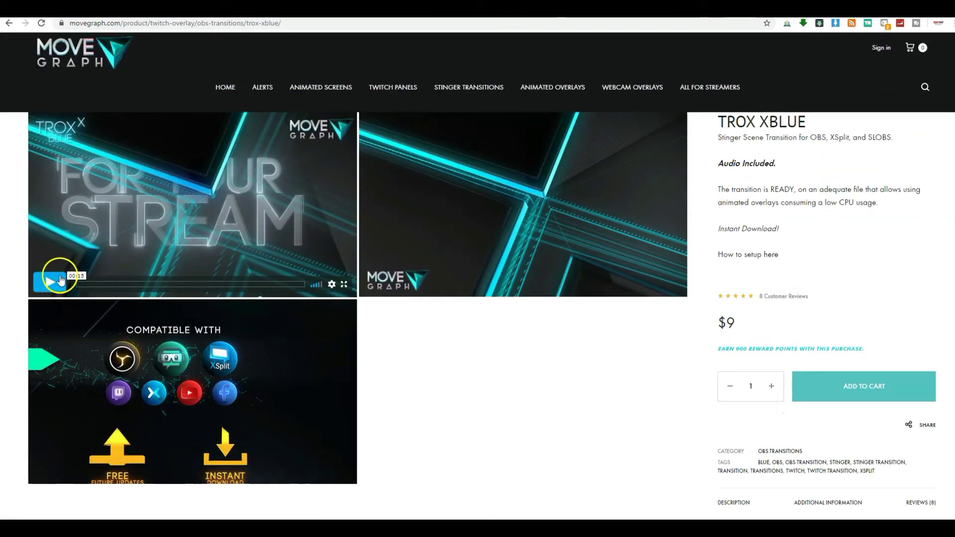
pyautogui.scroll(1, 47, 299)
pyautogui.click(47, 333)
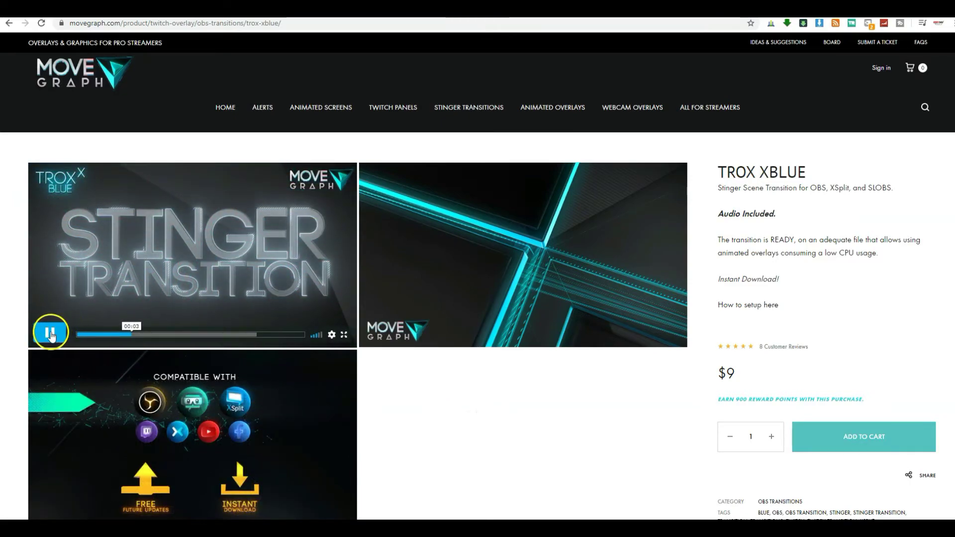
pyautogui.click(50, 334)
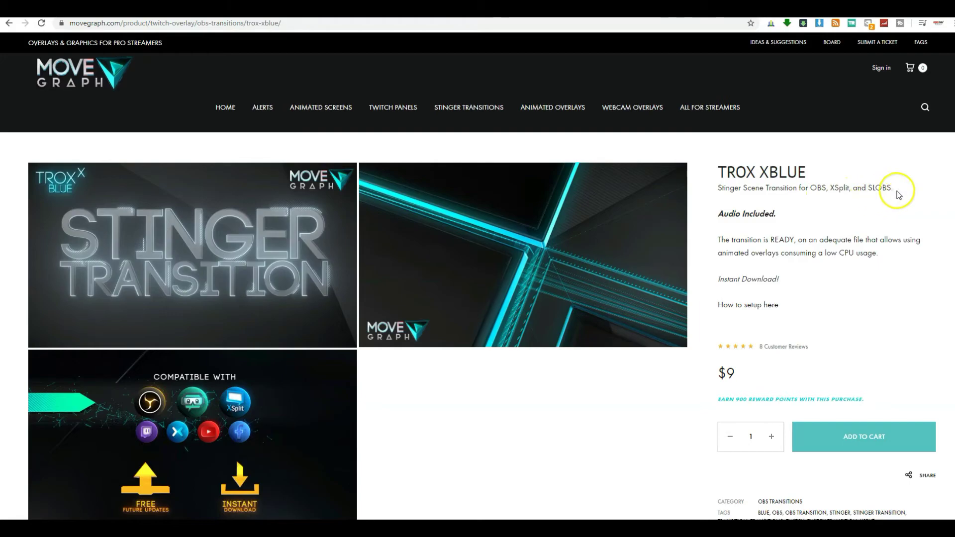
# Step: Scroll down to the You May Also Like section and back to the top
pyautogui.scroll(-5, 951, 164)
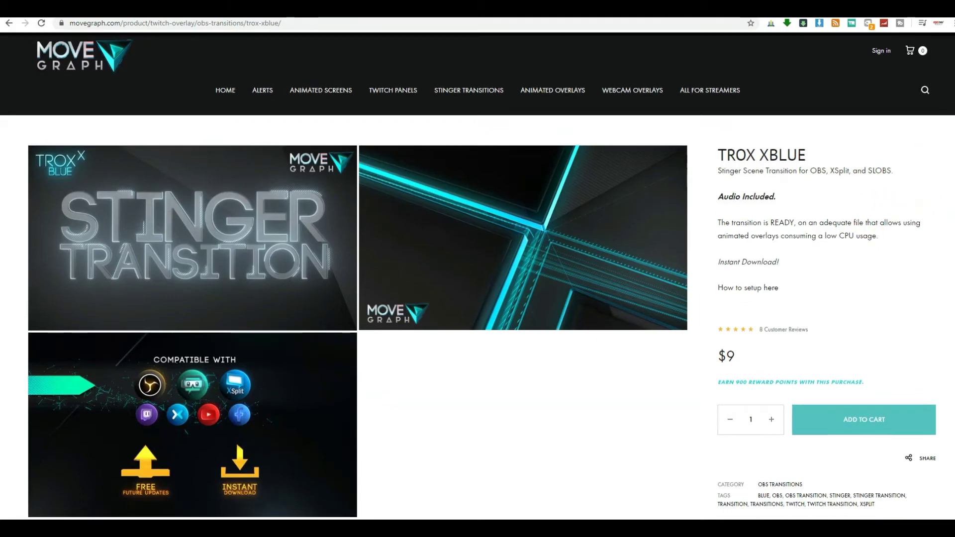
pyautogui.scroll(3, 952, 164)
pyautogui.scroll(-6, 951, 165)
pyautogui.scroll(-2, 952, 299)
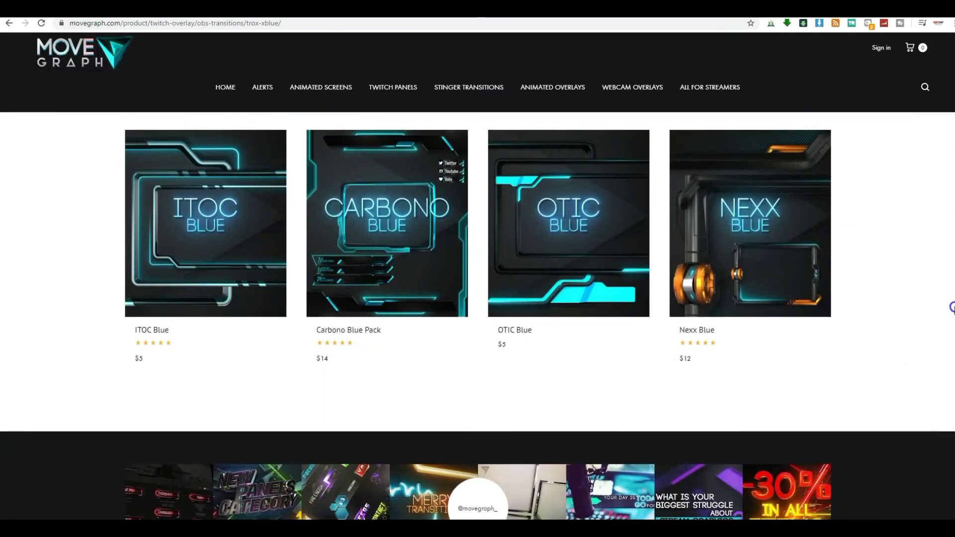
pyautogui.scroll(14, 947, 199)
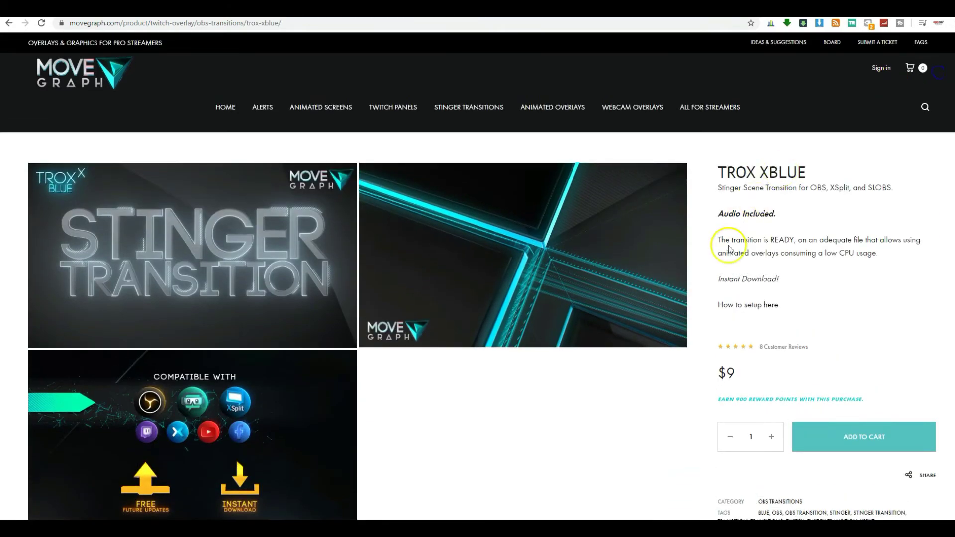